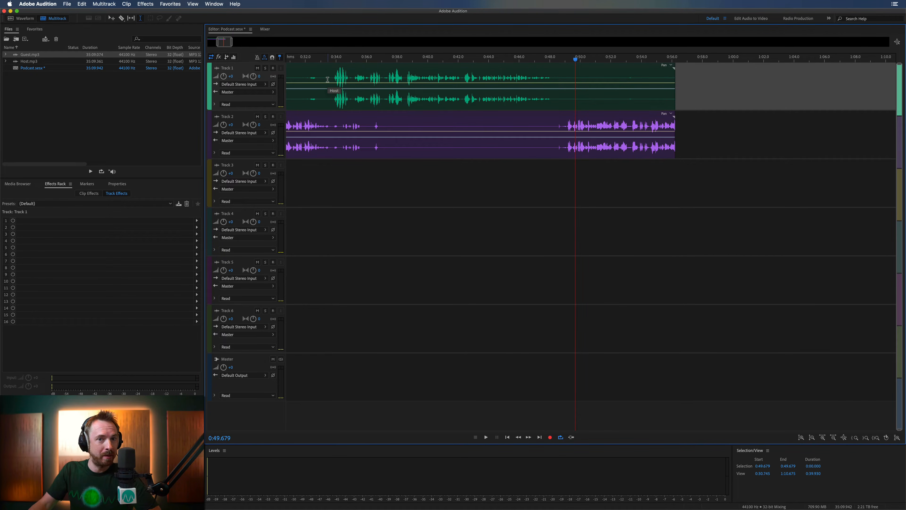
# - Match the loudness of the Host and Guest clips to a target of -23 LUFS using ITU-R BS.1770-3 Loudness
pyautogui.moveTo(324, 70); pyautogui.dragTo(436, 151)
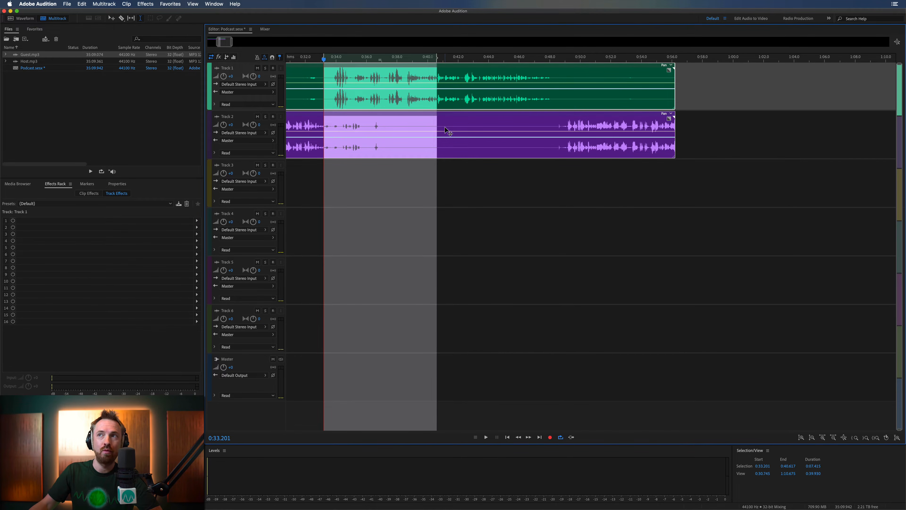
pyautogui.rightClick(446, 130)
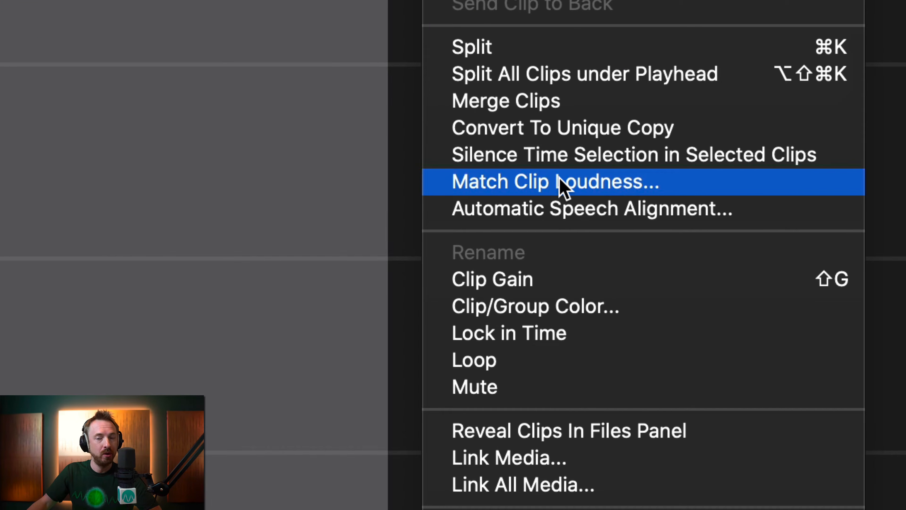
pyautogui.click(564, 186)
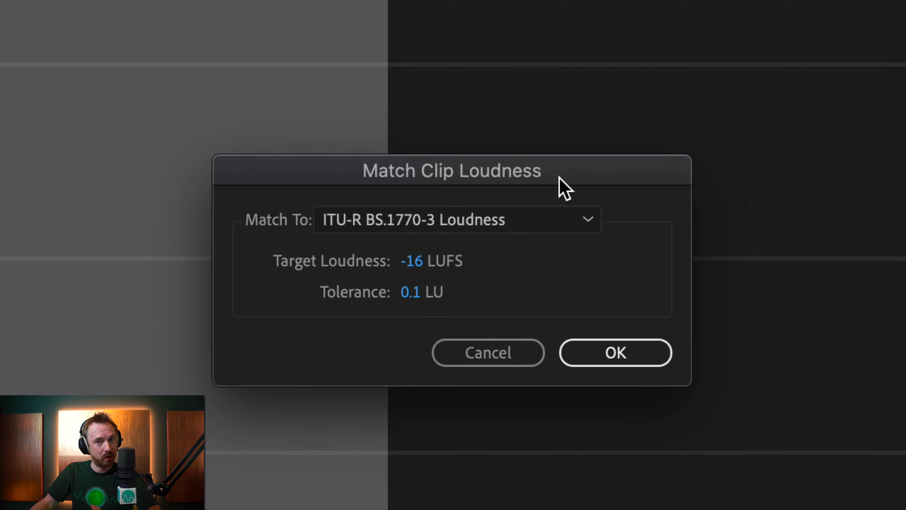
pyautogui.click(420, 263)
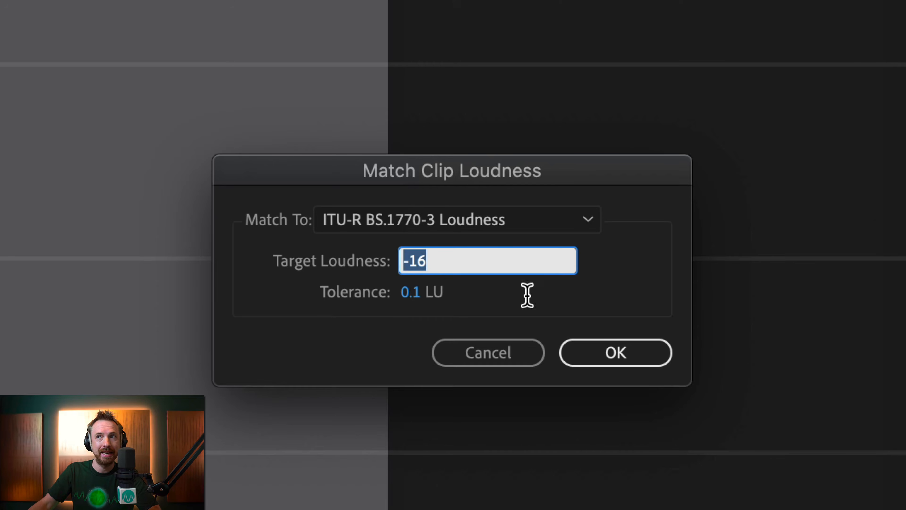
pyautogui.write('-23')
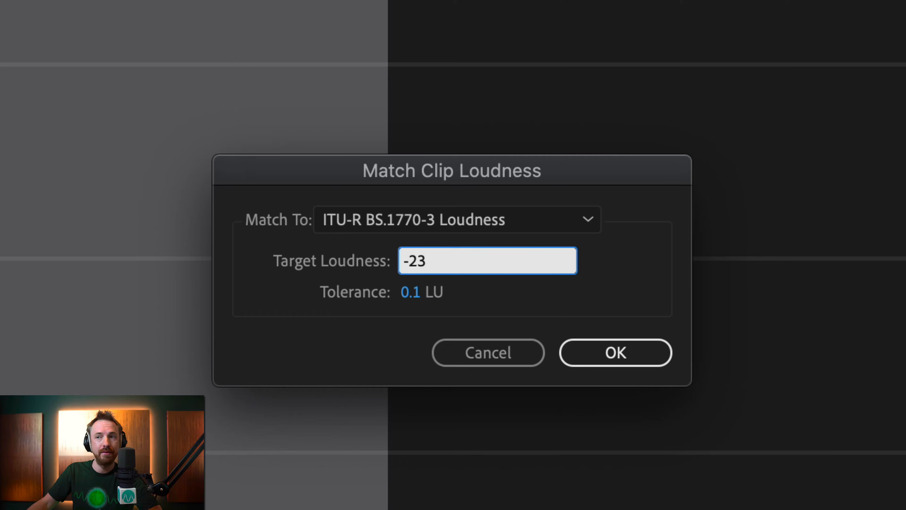
pyautogui.click(614, 353)
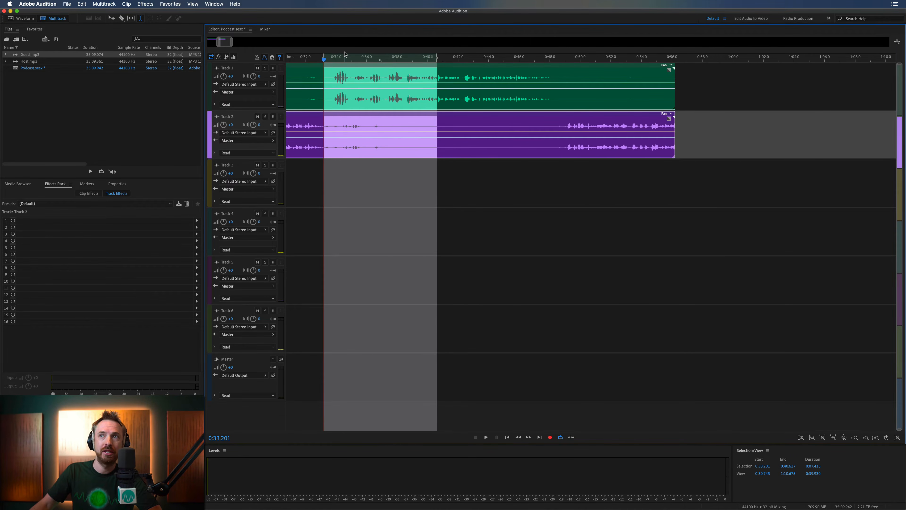
# - Check the clip gain at the start of both clips, and play the Host and Guest speech to compare their levels
pyautogui.hscroll(-10, 345, 54)
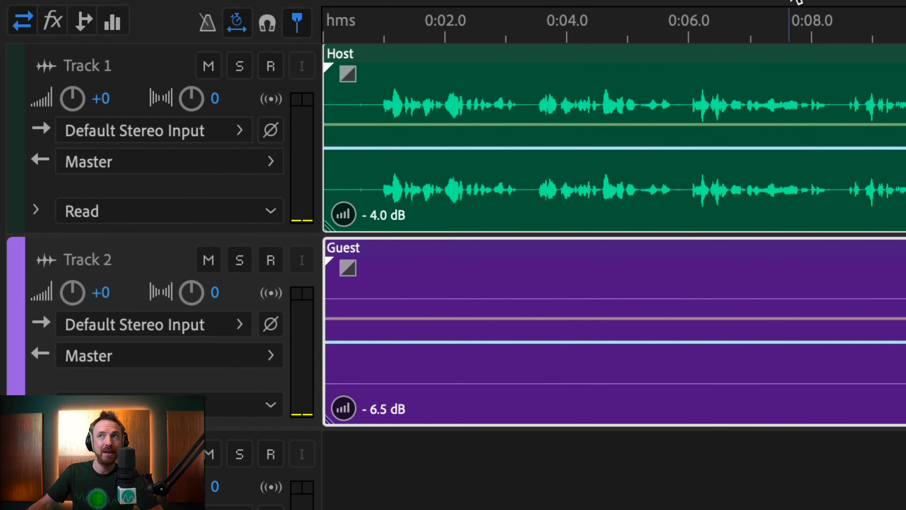
pyautogui.scroll(-5, 795, 13)
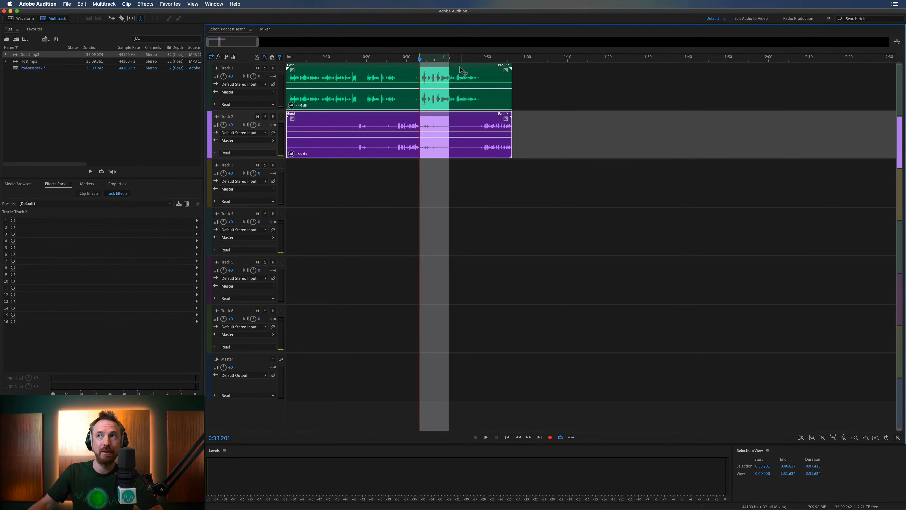
pyautogui.click(460, 59)
pyautogui.scroll(4, 460, 57)
pyautogui.press('space')
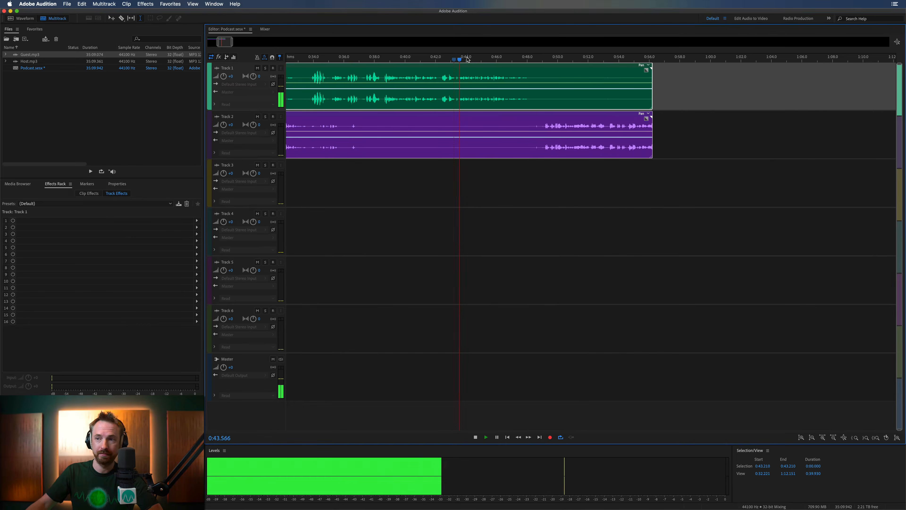
pyautogui.press('space')
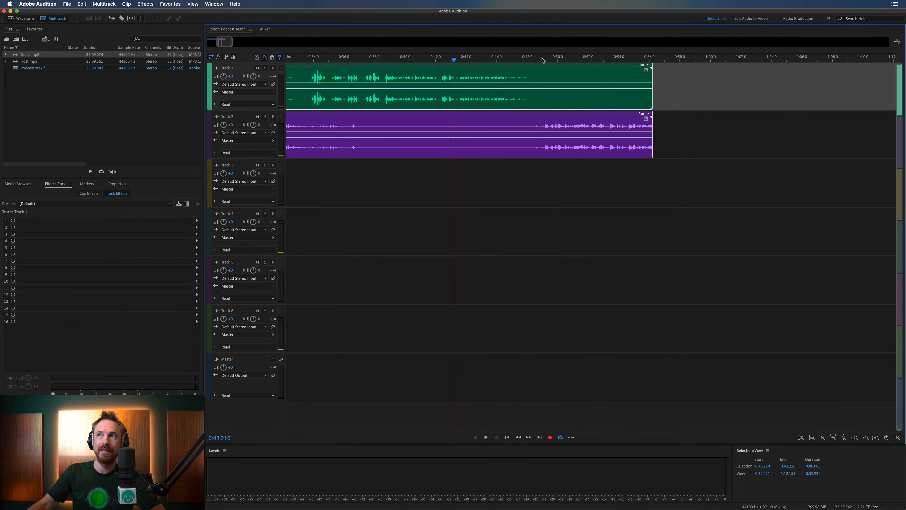
pyautogui.press('space')
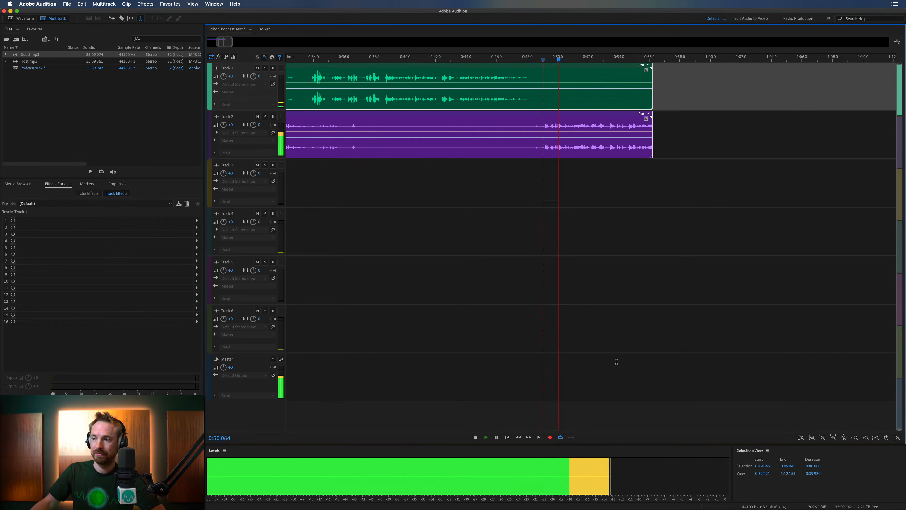
pyautogui.press('space')
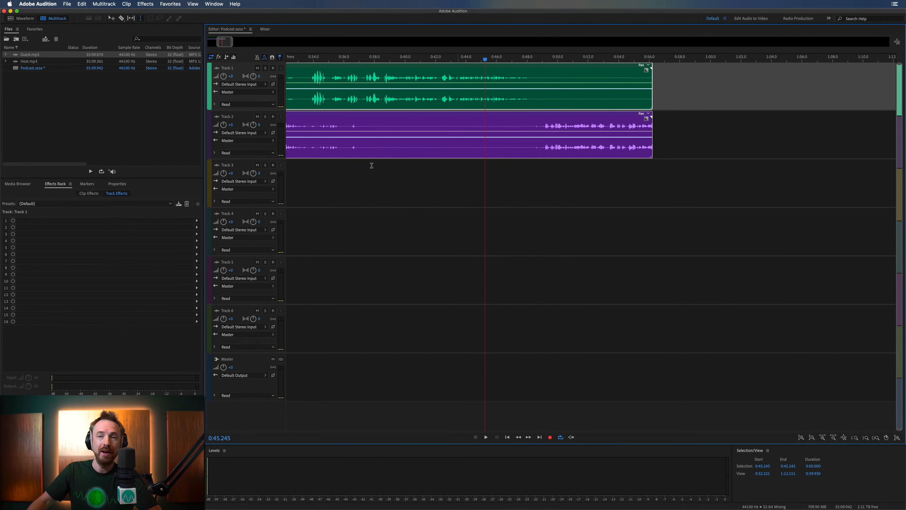
# - Add the Dynamics effect to the first rack slot of Track 1 and load its (Default) preset
pyautogui.click(198, 220)
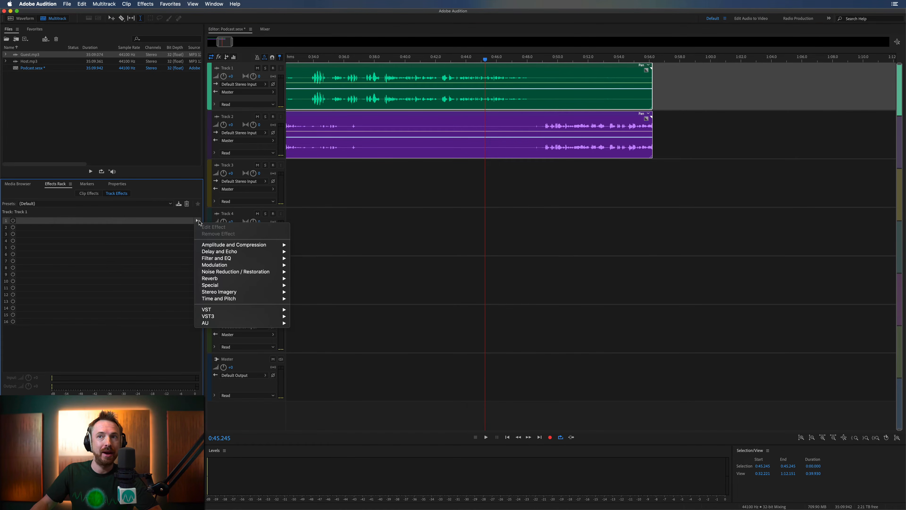
pyautogui.moveTo(235, 244)
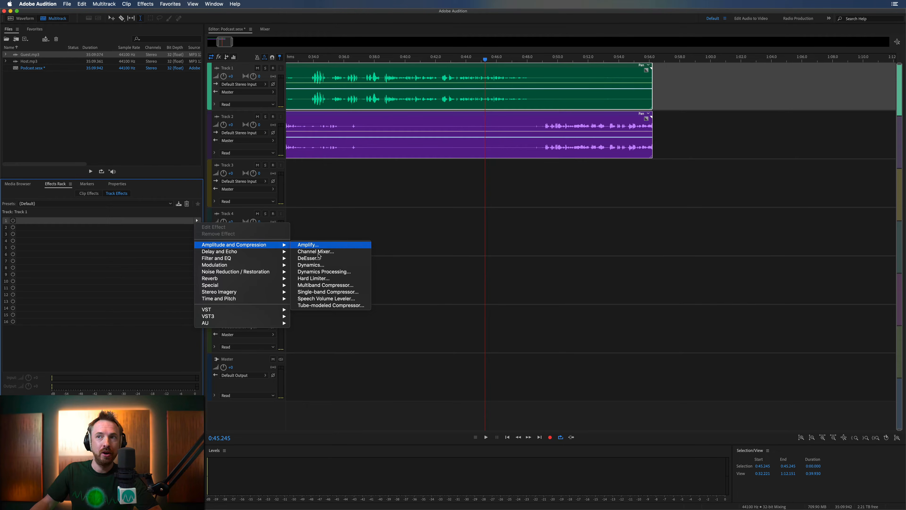
pyautogui.click(316, 265)
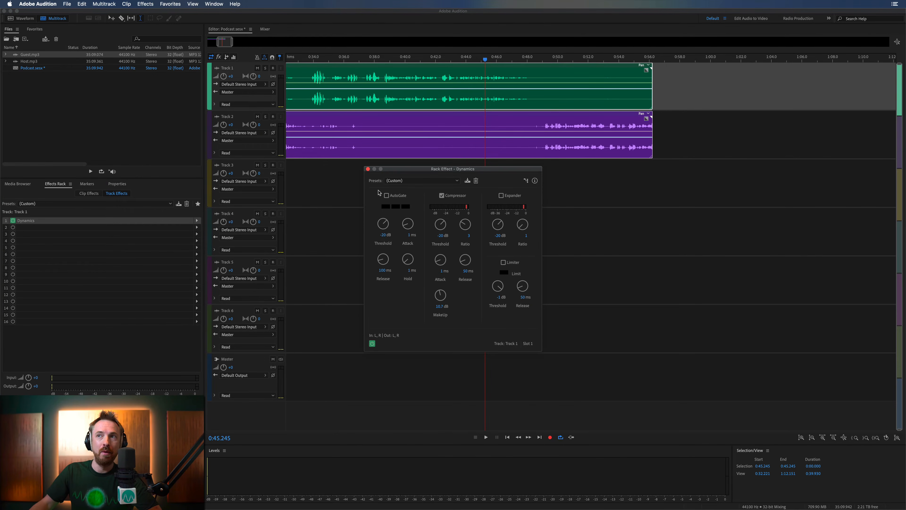
pyautogui.click(389, 181)
pyautogui.click(391, 188)
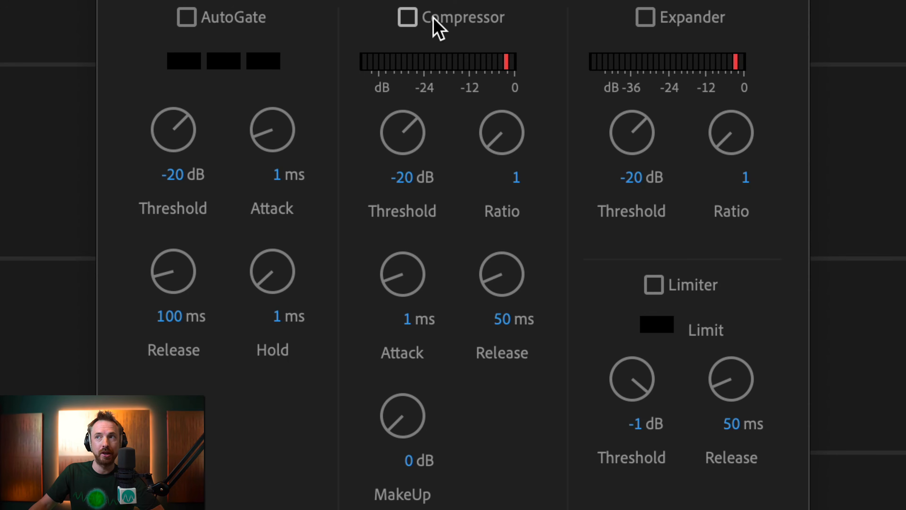
# - Enable the Compressor in Track 1's Dynamics effect and set its ratio to 3
pyautogui.click(433, 18)
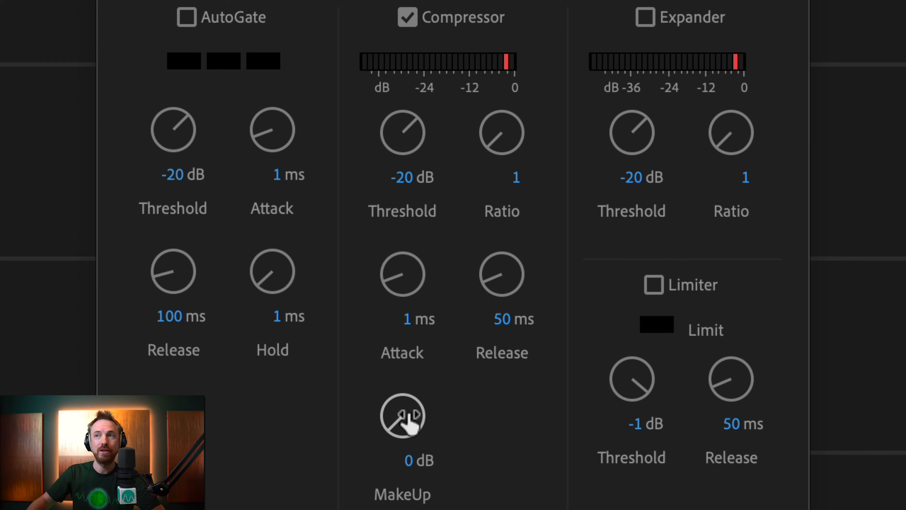
pyautogui.click(516, 179)
pyautogui.write('3')
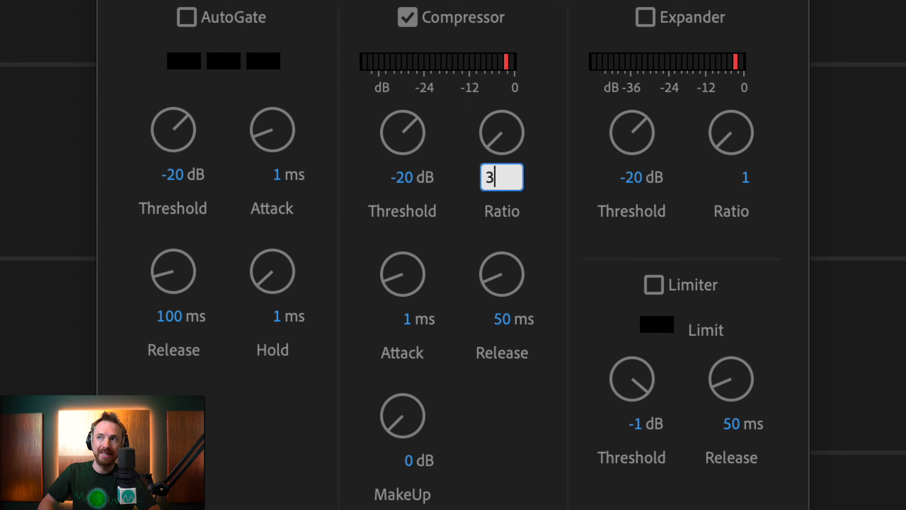
pyautogui.press('Return')
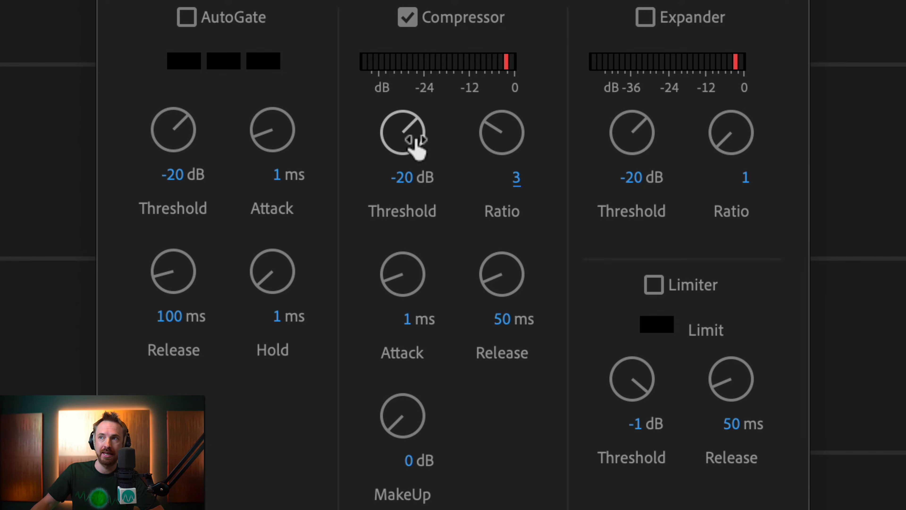
# - Set Track 1's compressor threshold to -27.4 dB and its MakeUp gain to 17.2 dB during playback, and close the effect window
pyautogui.moveTo(417, 141); pyautogui.dragTo(415, 192)
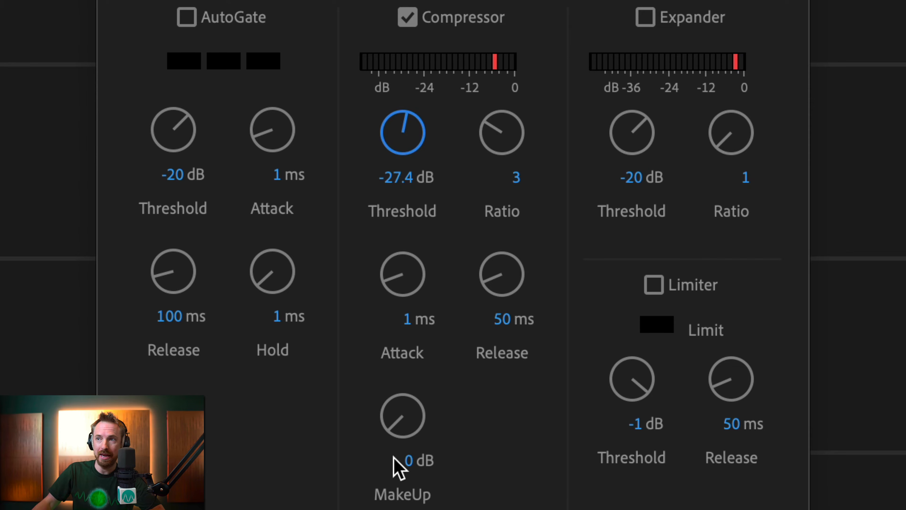
pyautogui.moveTo(399, 430); pyautogui.dragTo(419, 165)
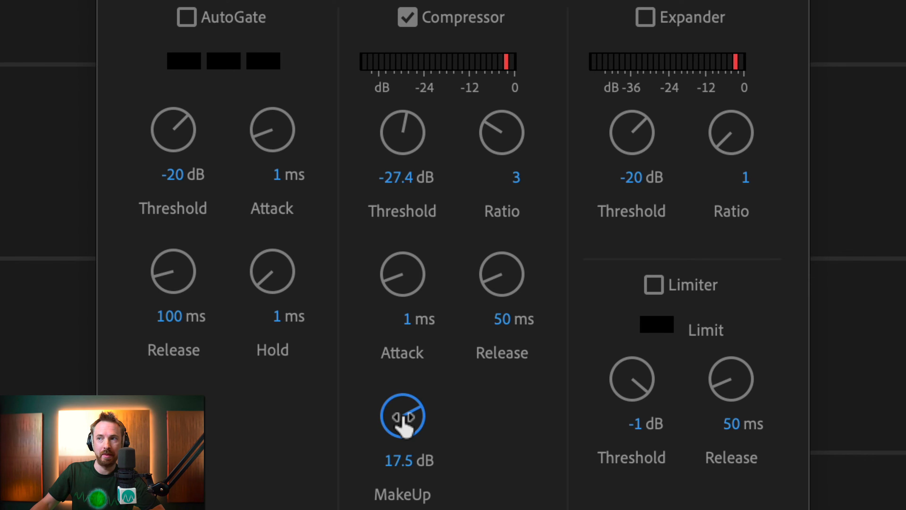
pyautogui.moveTo(404, 425)
pyautogui.mouseDown()
pyautogui.moveTo(405, 402)
pyautogui.moveTo(414, 414)
pyautogui.mouseUp()
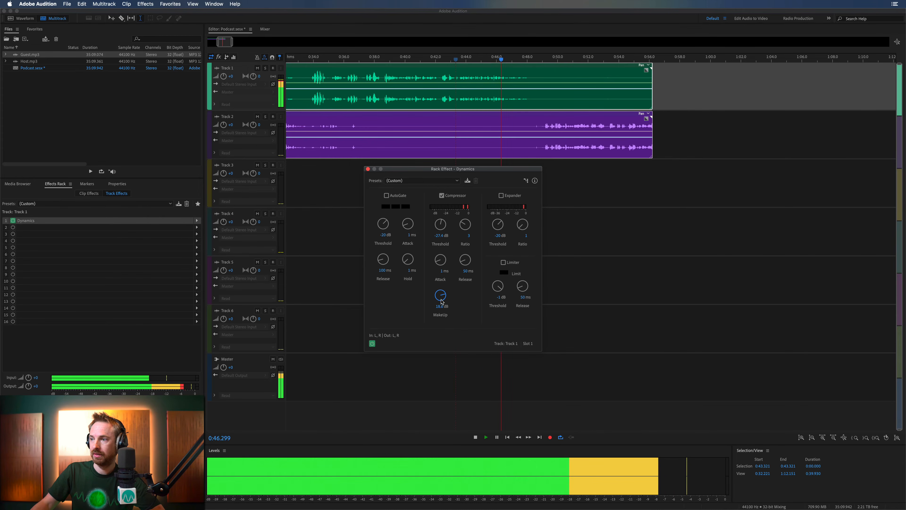
pyautogui.moveTo(442, 301); pyautogui.dragTo(442, 304)
pyautogui.press('space')
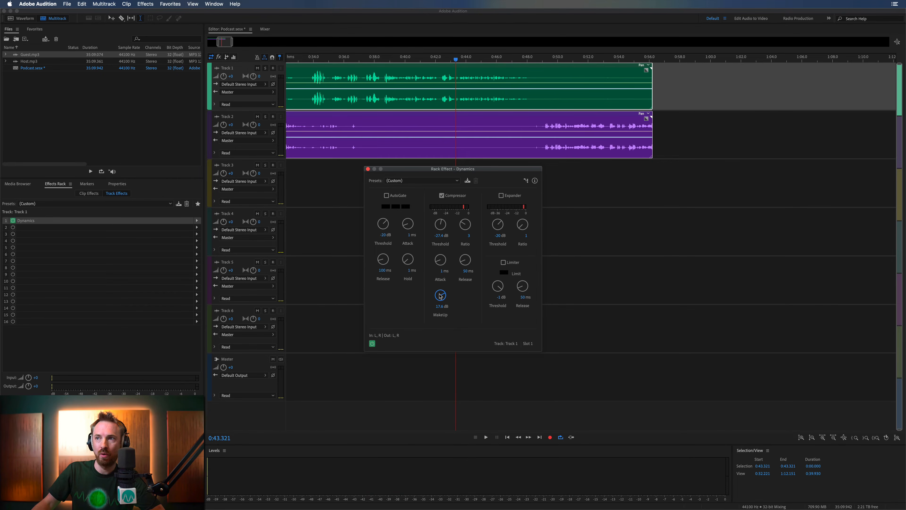
pyautogui.press('space')
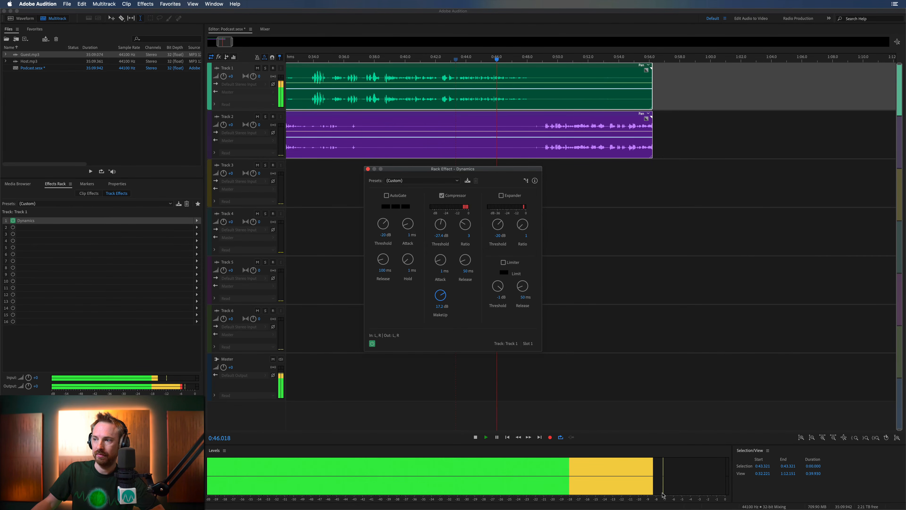
pyautogui.press('space')
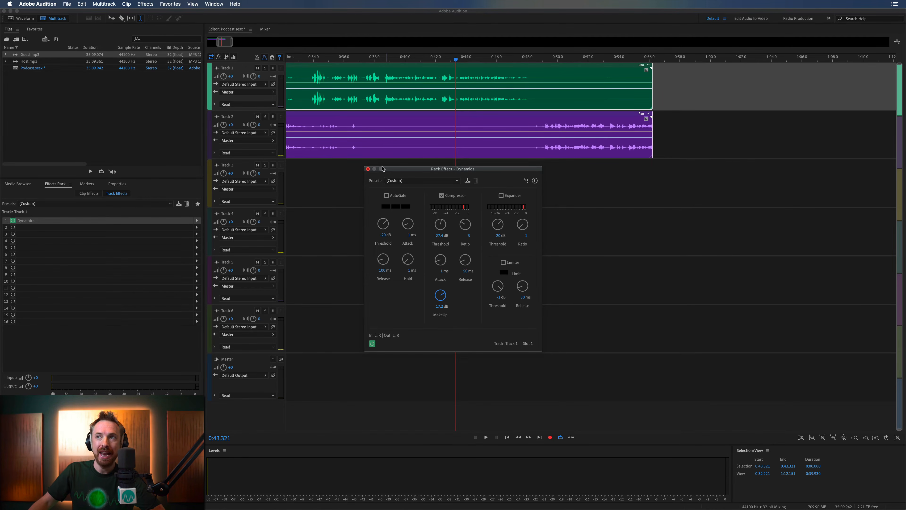
pyautogui.click(368, 169)
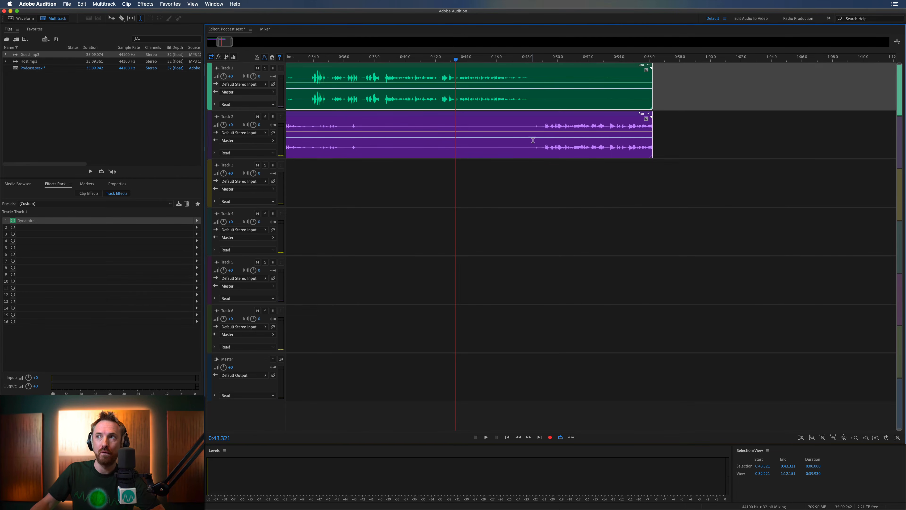
# - Add the Dynamics effect to the first rack slot of Track 2 and load its (Default) preset
pyautogui.click(543, 147)
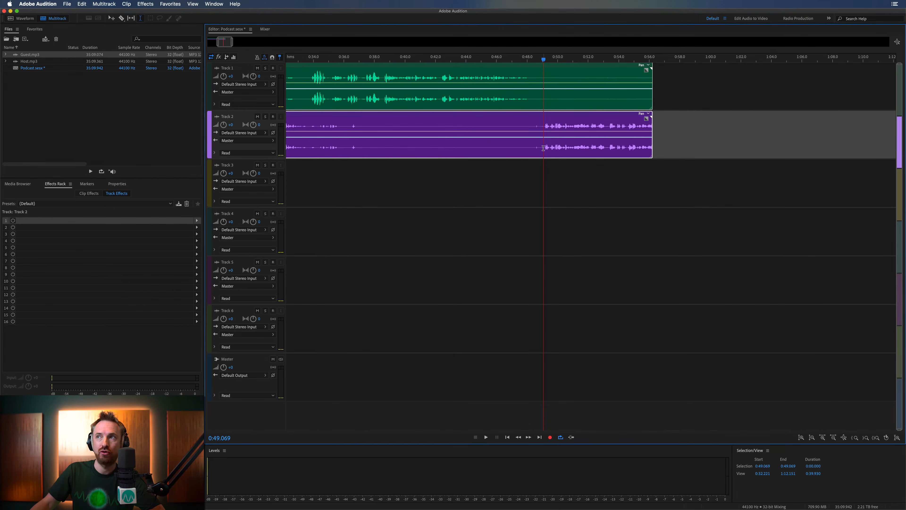
pyautogui.click(198, 220)
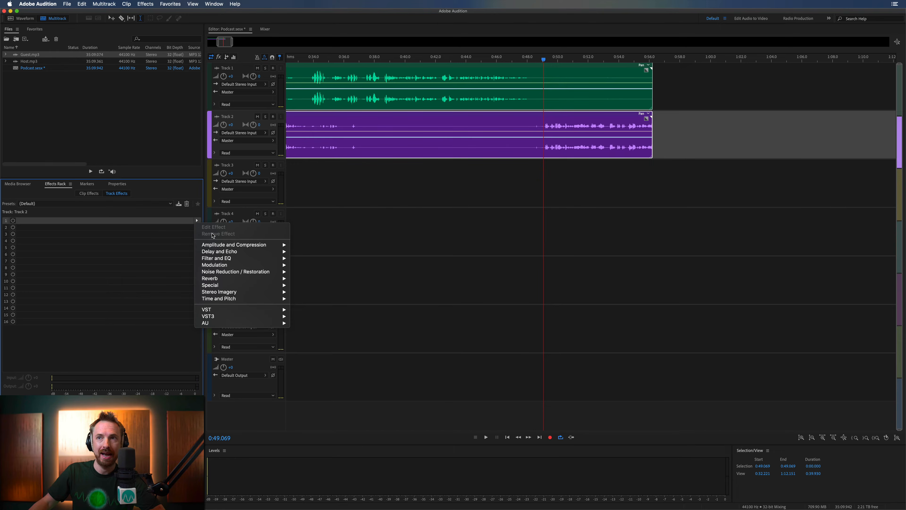
pyautogui.moveTo(220, 244)
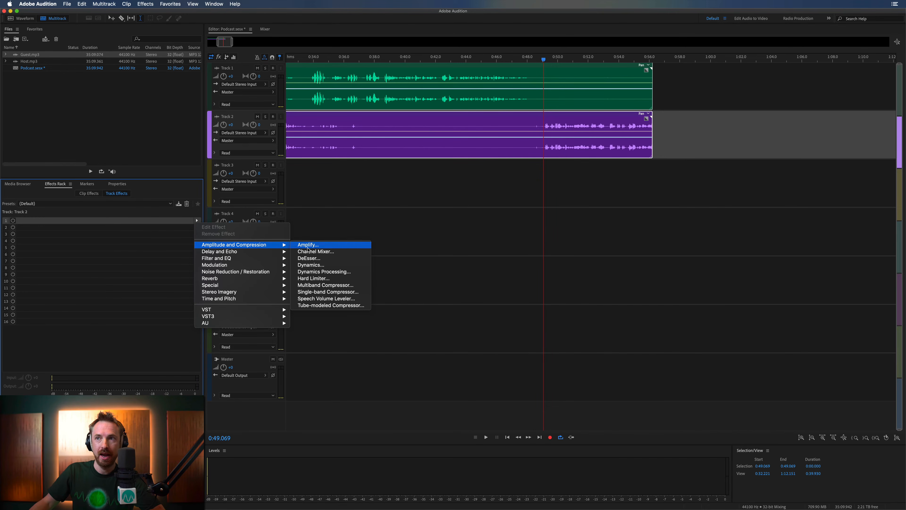
pyautogui.click(310, 264)
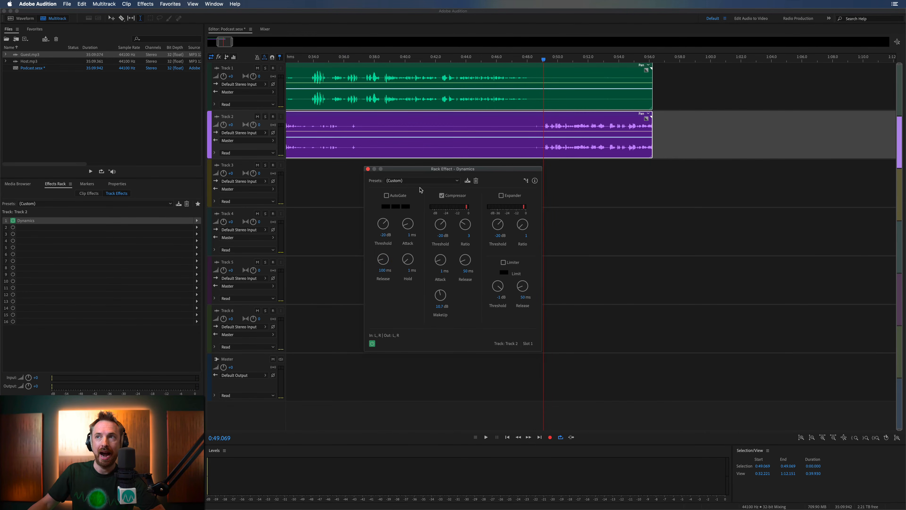
pyautogui.click(419, 181)
pyautogui.click(417, 188)
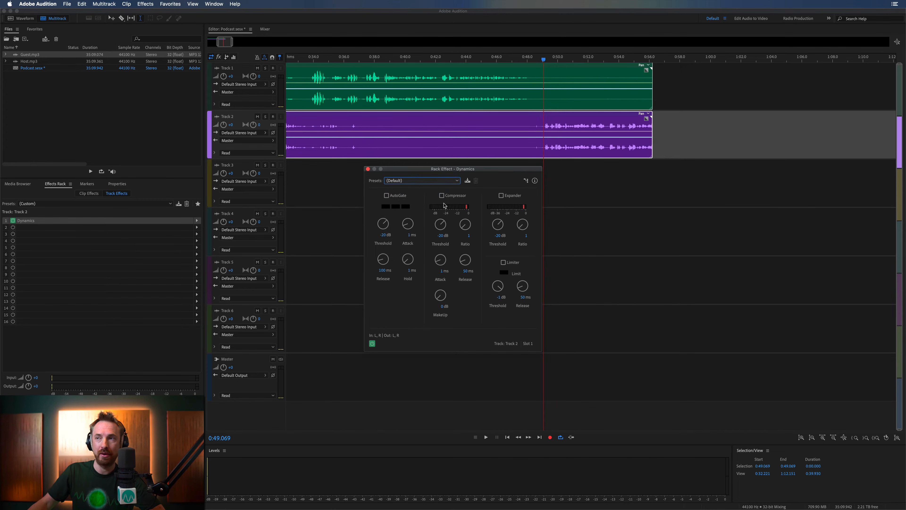
# - Enable the Compressor in Track 2's Dynamics effect and set its ratio to 3
pyautogui.click(452, 198)
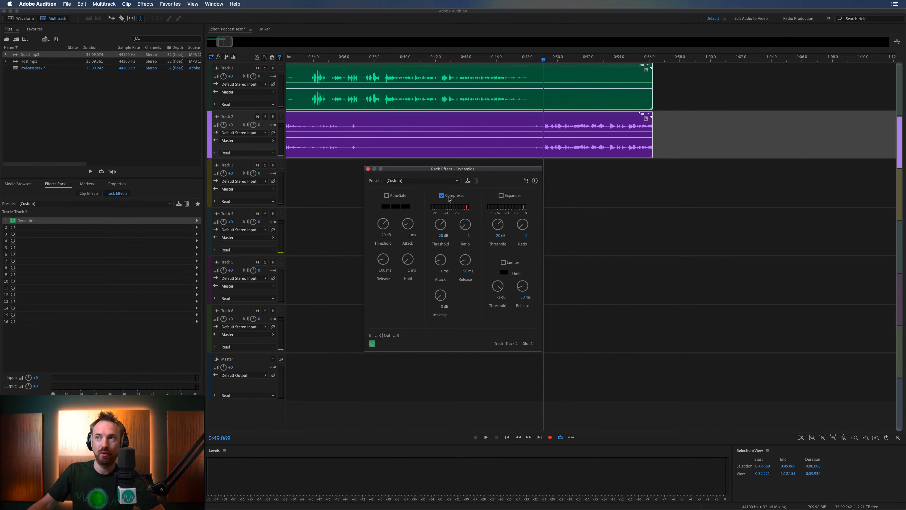
pyautogui.click(466, 236)
pyautogui.press('Return')
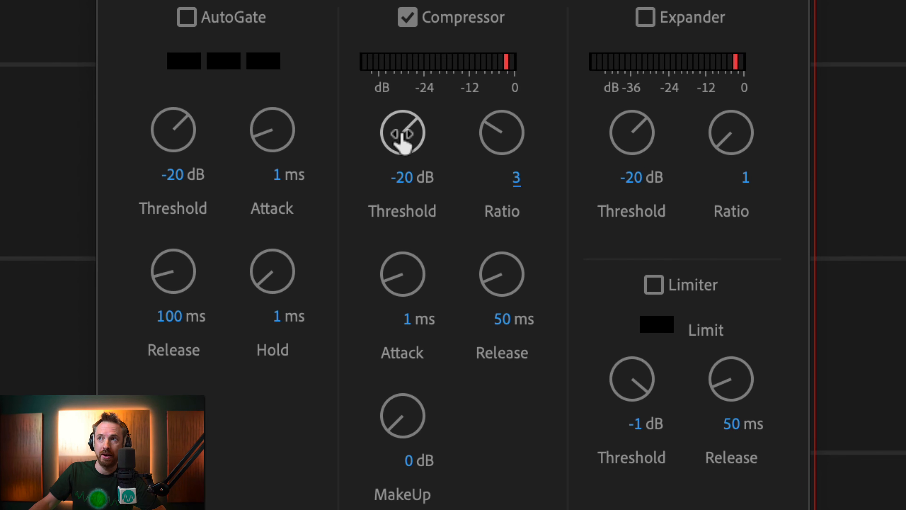
# - Set Track 2's compressor threshold to -22 dB and raise its MakeUp gain to about 13.5 dB
pyautogui.moveTo(403, 141); pyautogui.dragTo(405, 152)
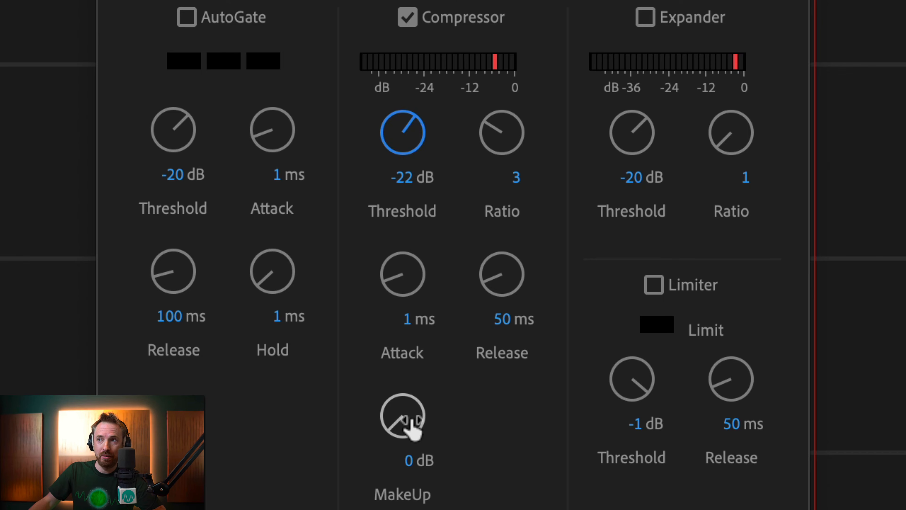
pyautogui.moveTo(411, 423); pyautogui.dragTo(419, 391)
pyautogui.moveTo(414, 431); pyautogui.dragTo(421, 273)
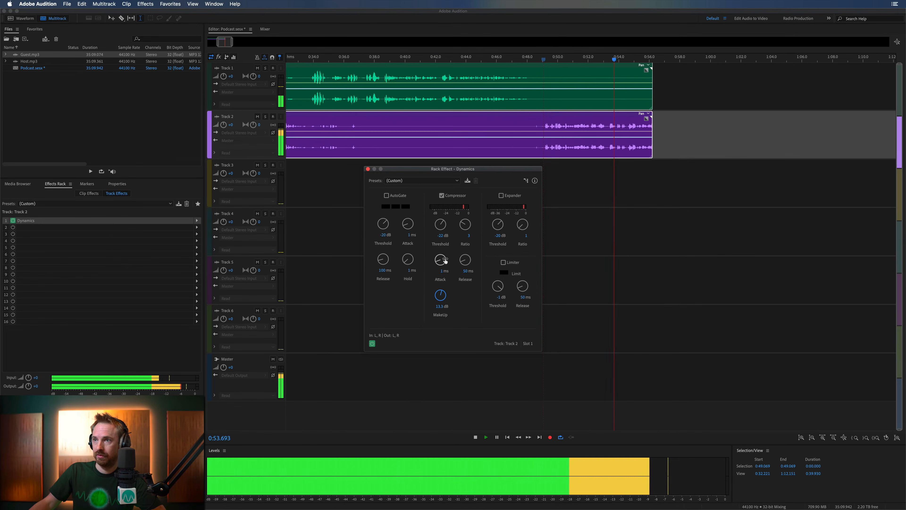
# - Replay Track 2's speech from 0:49.069 while setting its compressor MakeUp gain to 13.1 dB
pyautogui.press('space')
pyautogui.press('space')
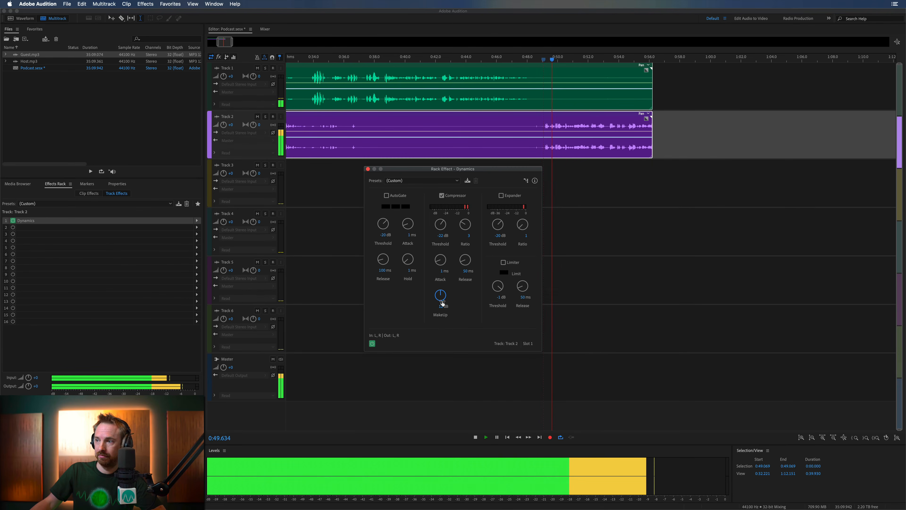
pyautogui.press('space')
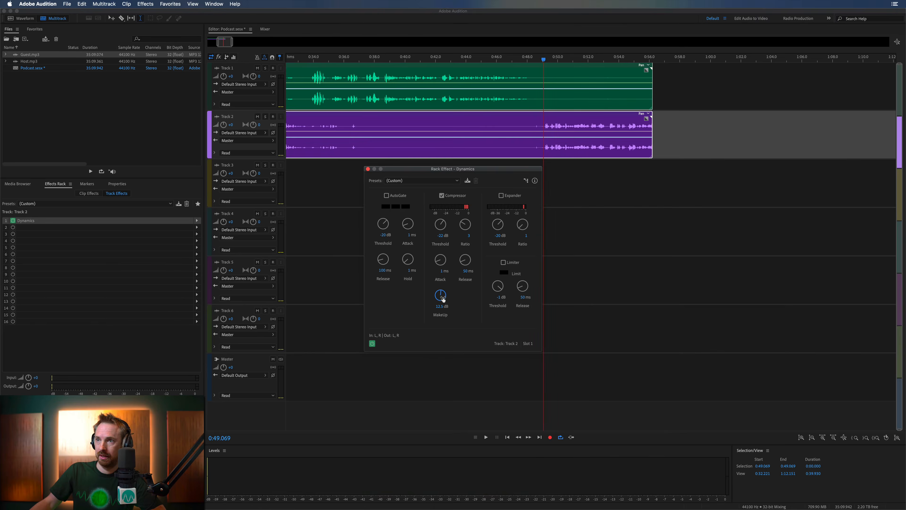
pyautogui.press('space')
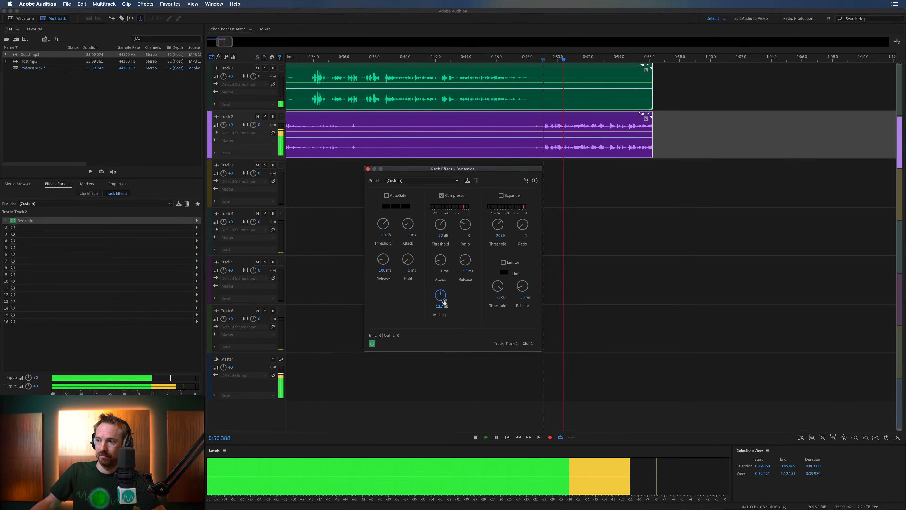
pyautogui.press('space')
pyautogui.moveTo(444, 298); pyautogui.dragTo(445, 301)
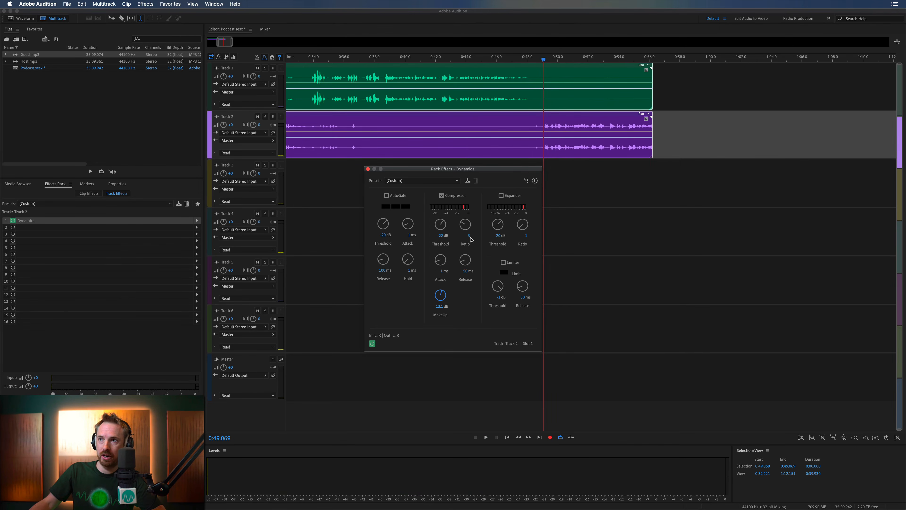
# - Set Track 2's compressor ratio to 2.5 and audition the speech from 0:49.069
pyautogui.write('2.5')
pyautogui.press('Return')
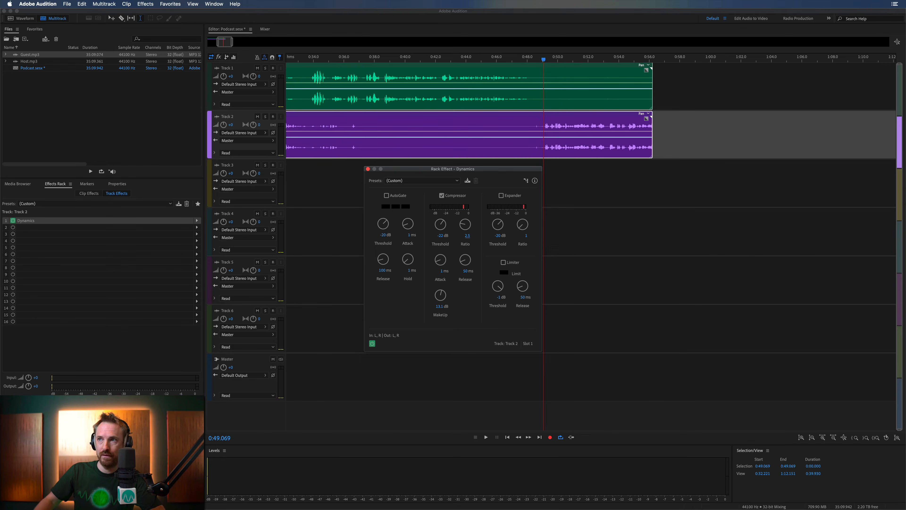
pyautogui.press('space')
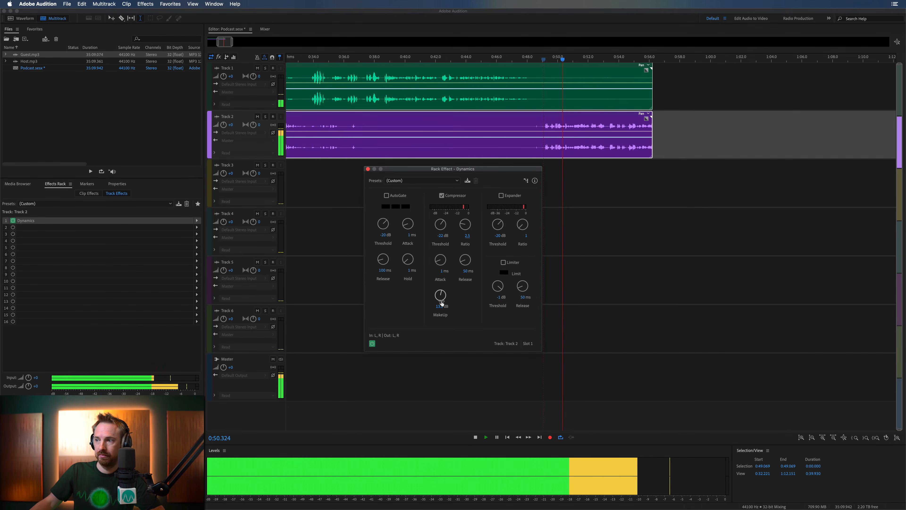
pyautogui.press('space')
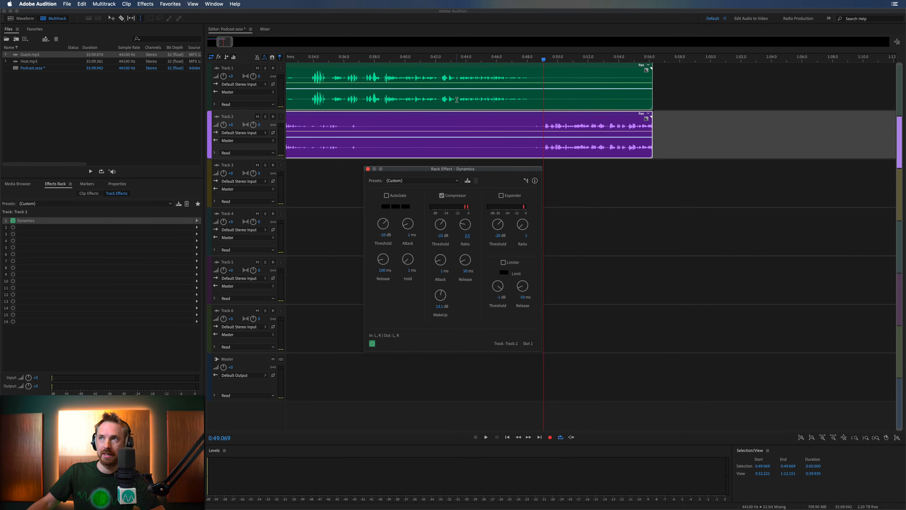
# - Replay the transition to Track 2's speech from 0:49.069 several times and check its peaks on the level meters
pyautogui.press('space')
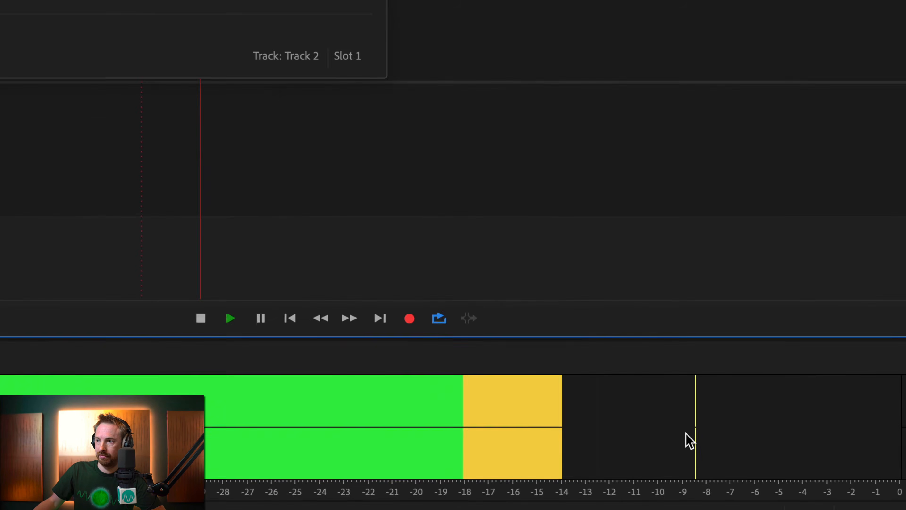
pyautogui.press('space')
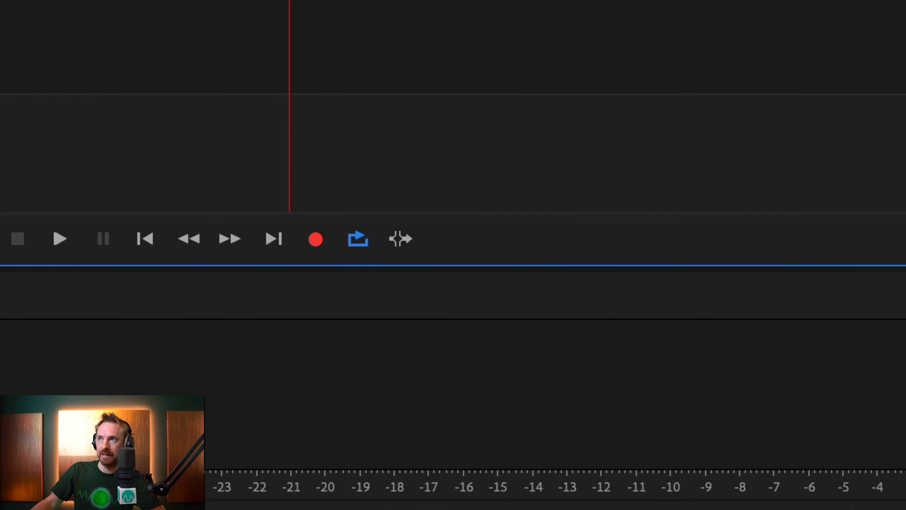
pyautogui.press('space')
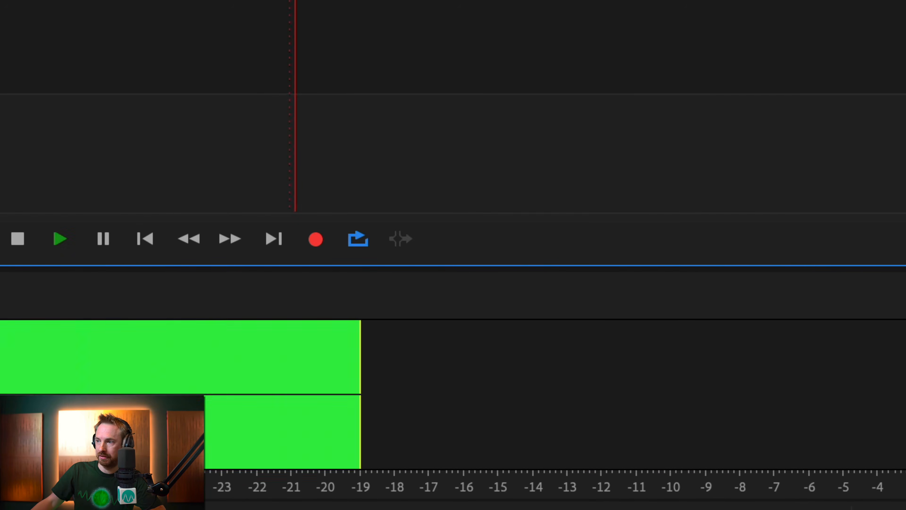
pyautogui.press('space')
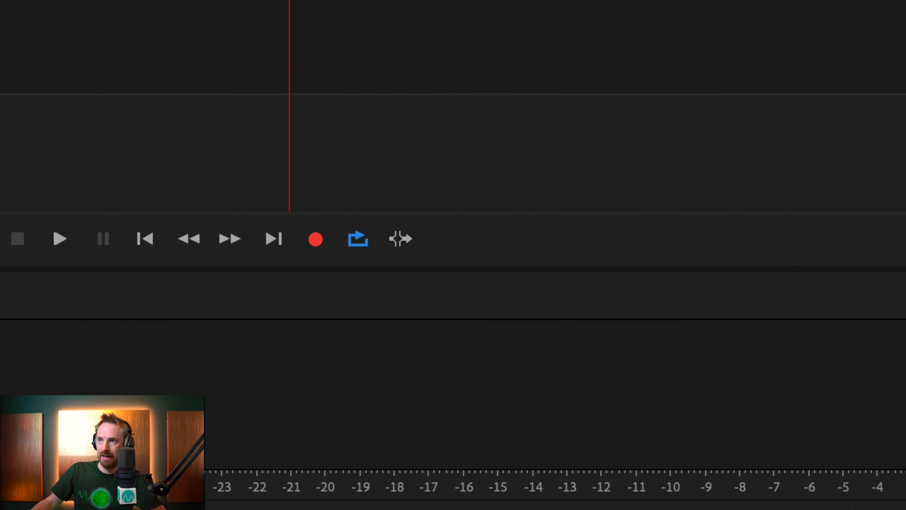
pyautogui.press('space')
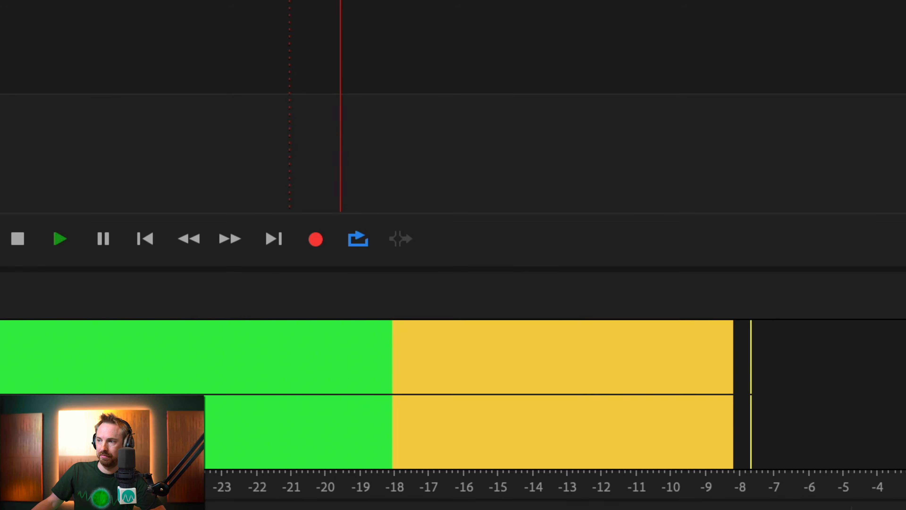
pyautogui.press('space')
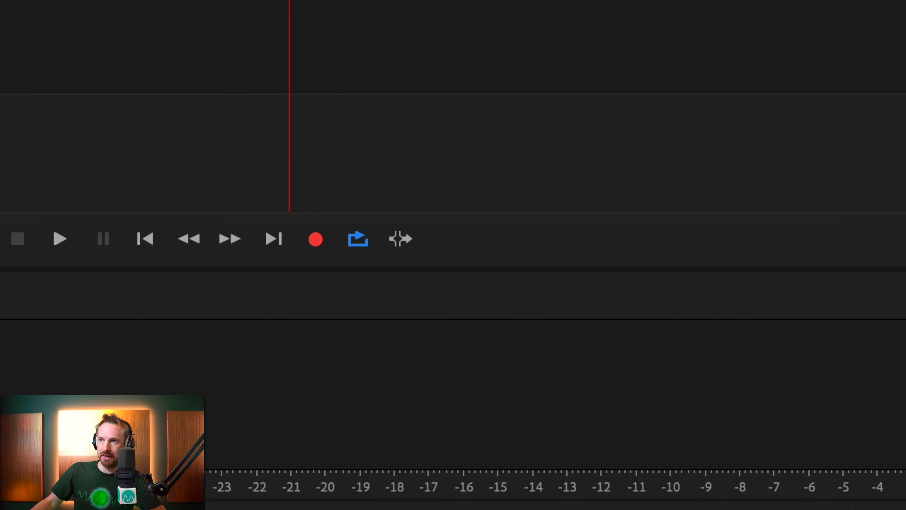
pyautogui.press('space')
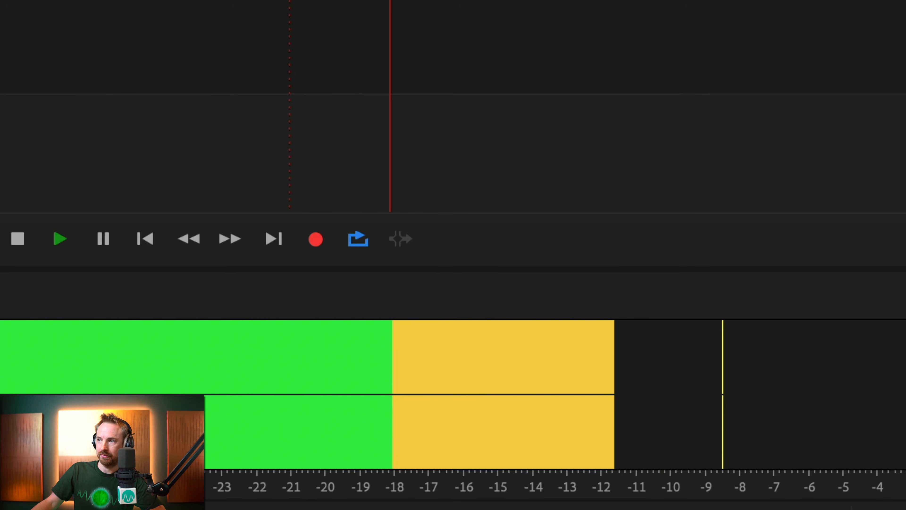
pyautogui.press('space')
# - Replay from 0:48.906, lower Track 2's compressor MakeUp gain to 11.1 dB, and close the effect window
pyautogui.click(2, 107)
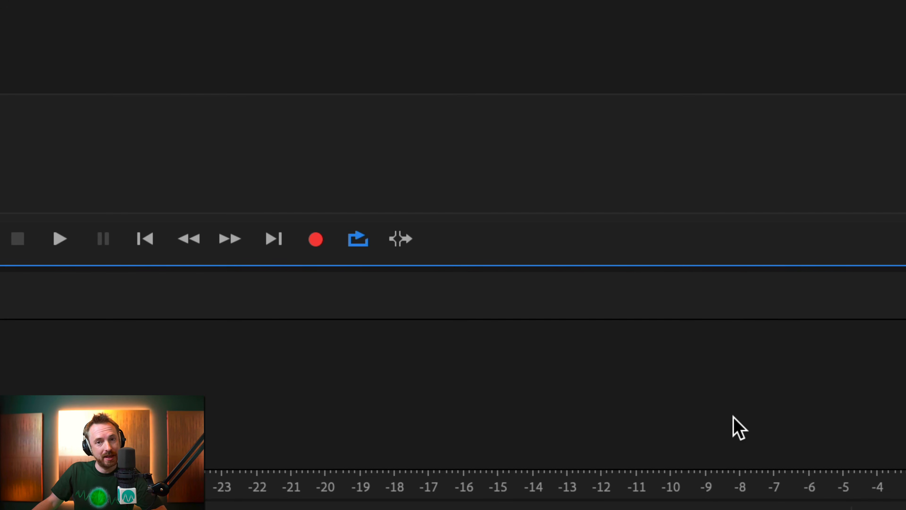
pyautogui.press('space')
pyautogui.press('space')
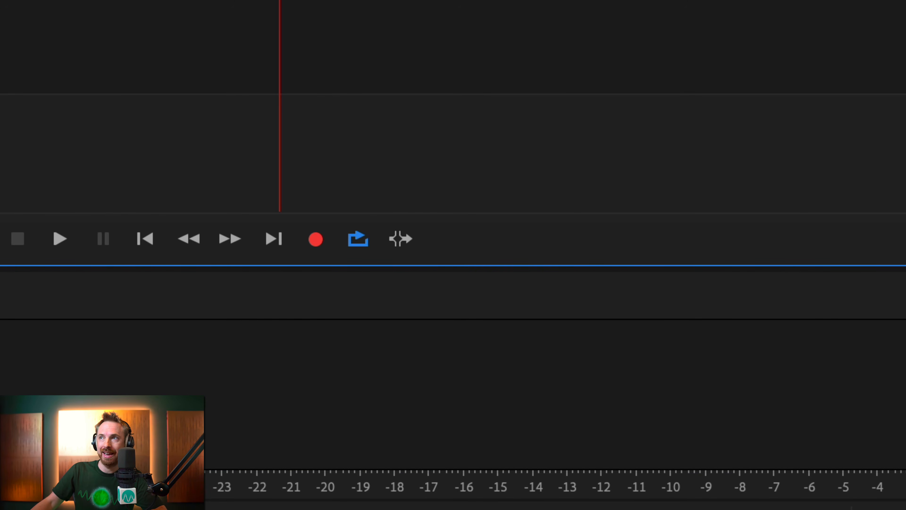
pyautogui.press('space')
pyautogui.press('space')
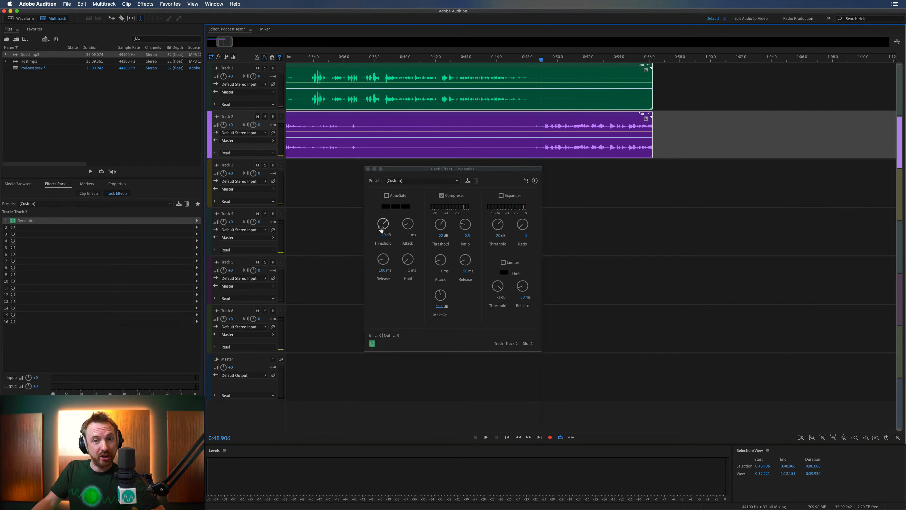
pyautogui.click(368, 168)
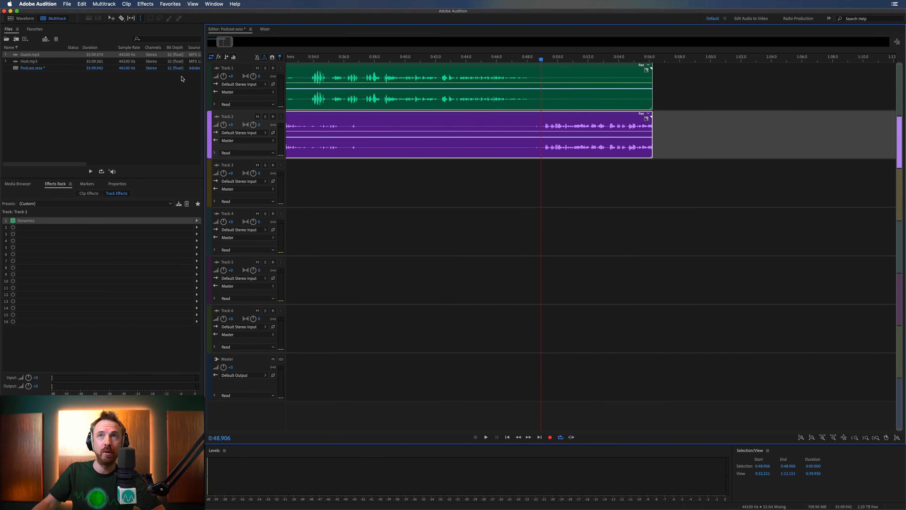
# - Mix down the entire multitrack session, with both Dynamics effects active, to a new file
pyautogui.click(109, 6)
pyautogui.moveTo(128, 38)
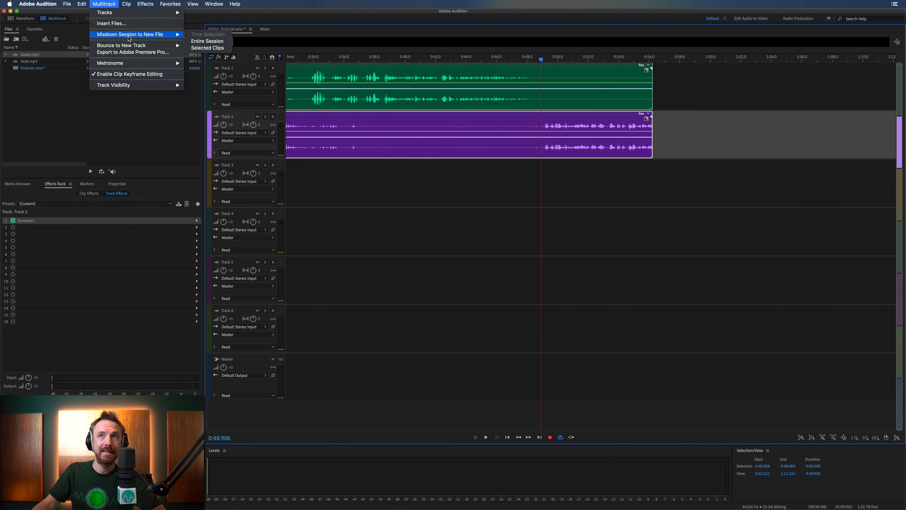
pyautogui.click(195, 41)
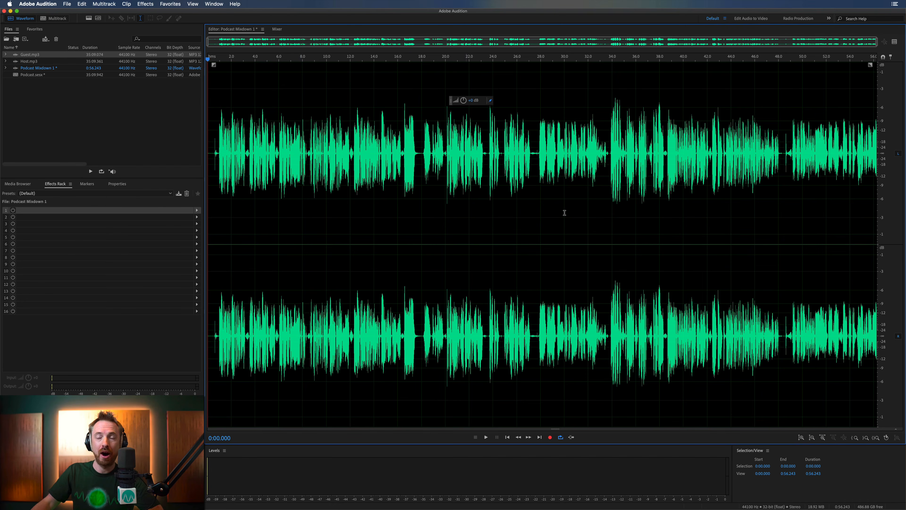
# - Return to the multitrack session and switch off the Dynamics effect on Track 2 and Track 1
pyautogui.click(57, 18)
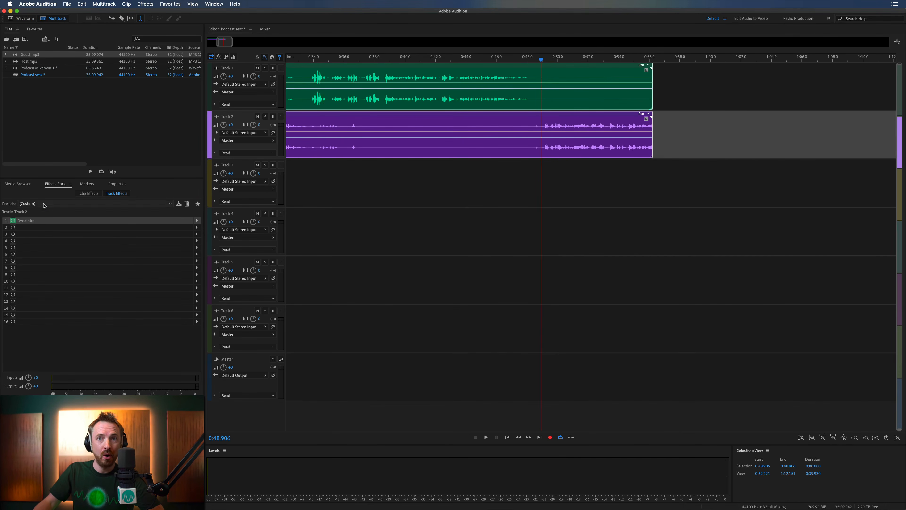
pyautogui.click(14, 221)
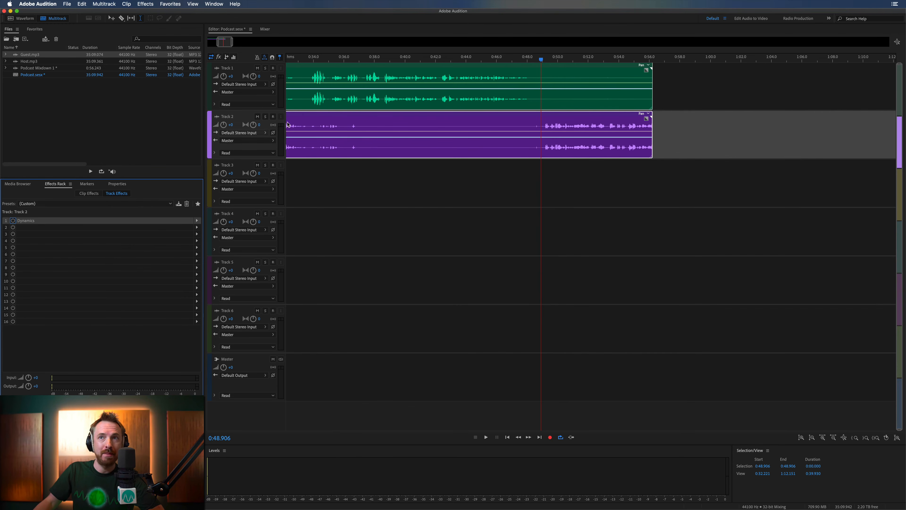
pyautogui.click(334, 101)
pyautogui.click(13, 221)
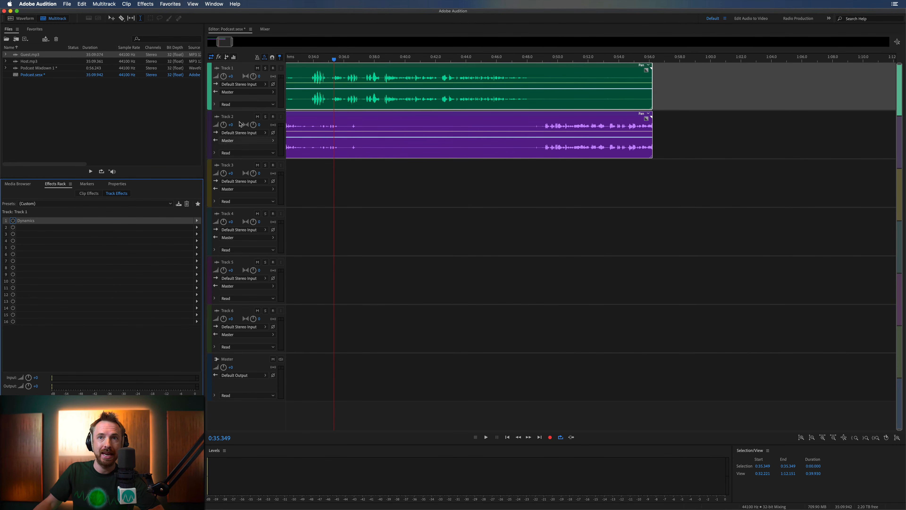
# - Mix down the entire session to another new file with the Dynamics effects bypassed
pyautogui.click(103, 5)
pyautogui.moveTo(142, 35)
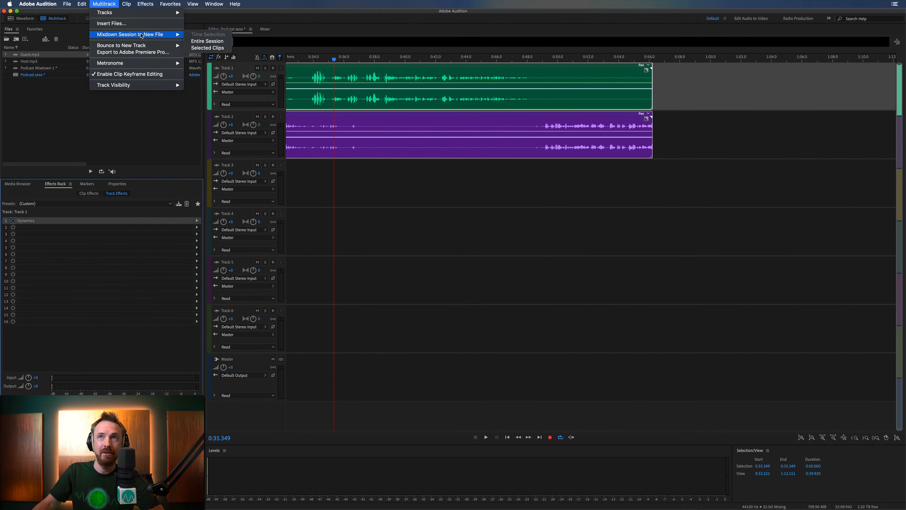
pyautogui.click(204, 41)
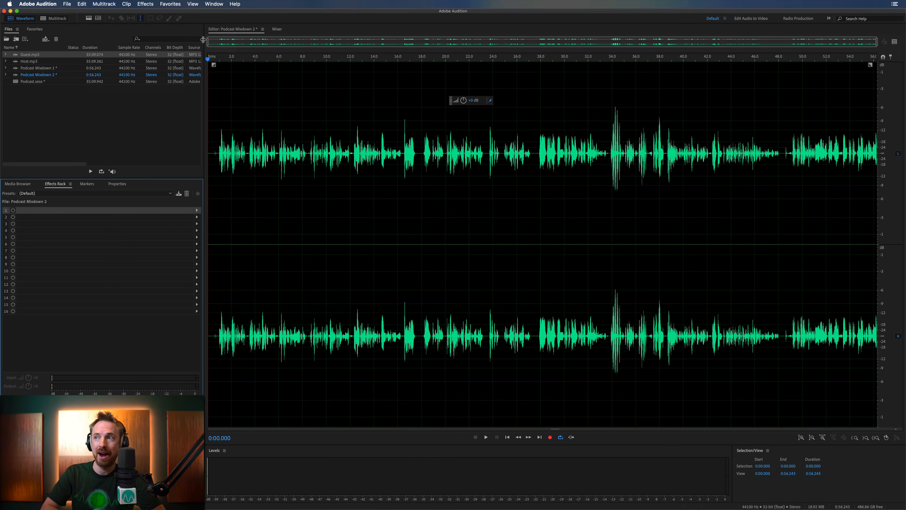
# - Inspect the uncompressed mixdown's waveform at 0:34.650 and 0:49.164, and open Podcast Mixdown 1 for comparison
pyautogui.click(624, 137)
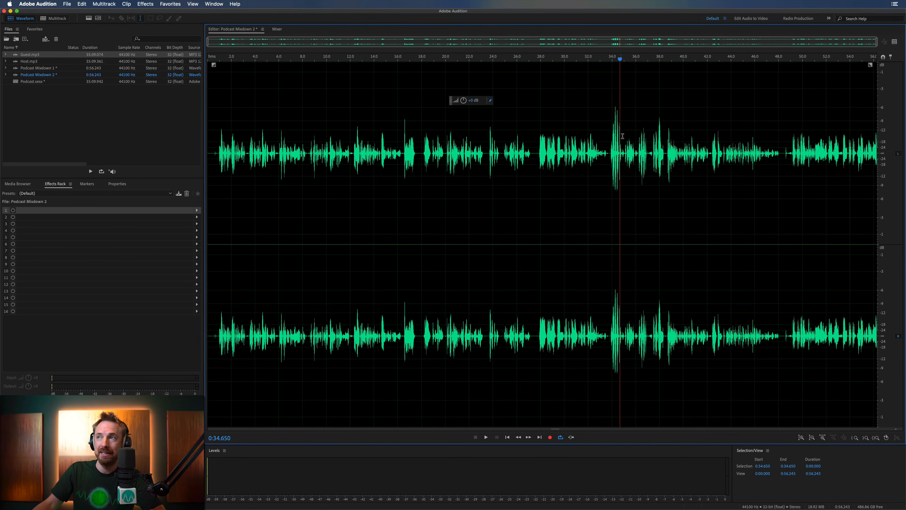
pyautogui.click(792, 159)
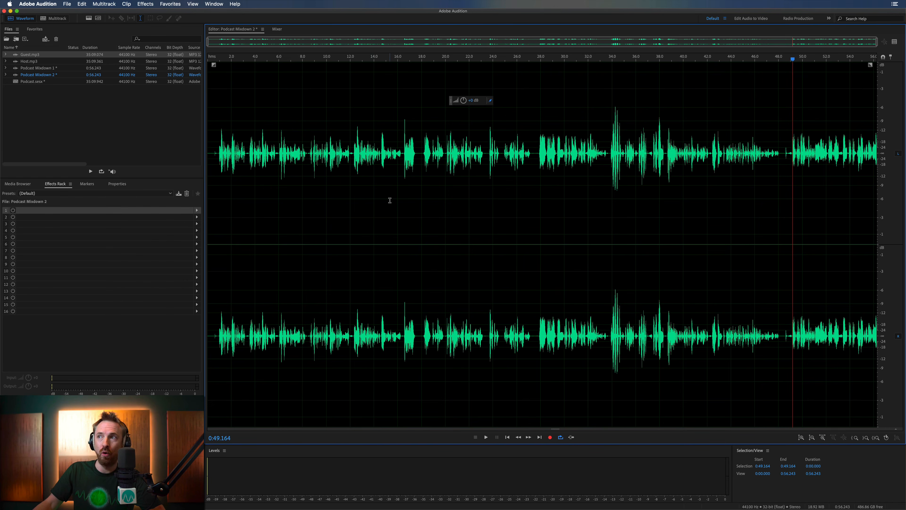
pyautogui.doubleClick(38, 68)
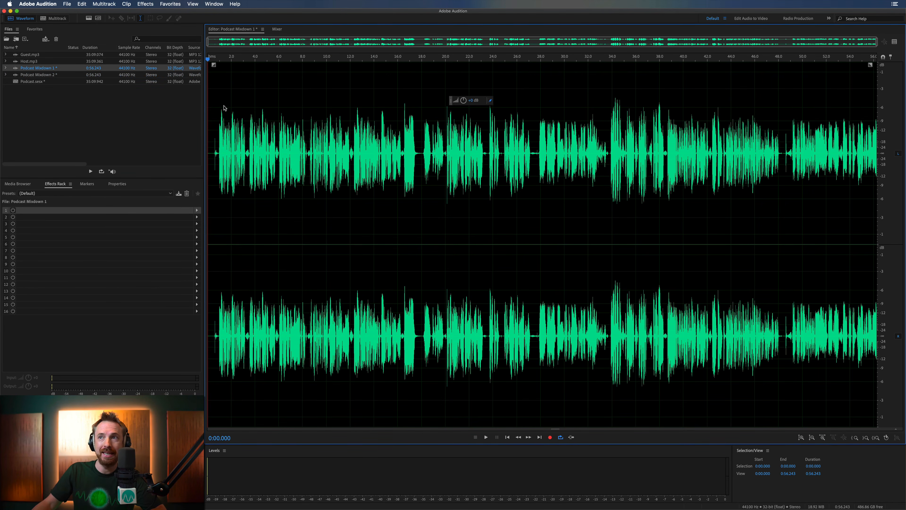